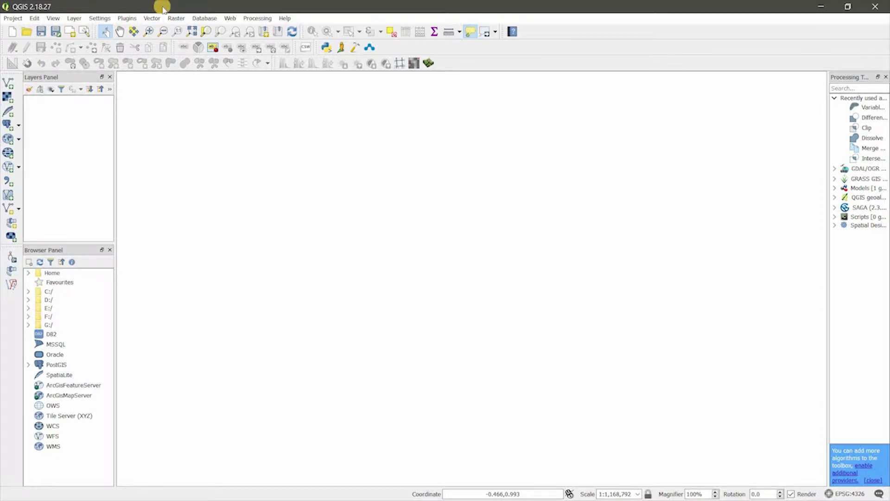
Check the OpenLayers Plugin details in the plugin manager, then close it.
left_click(128, 19)
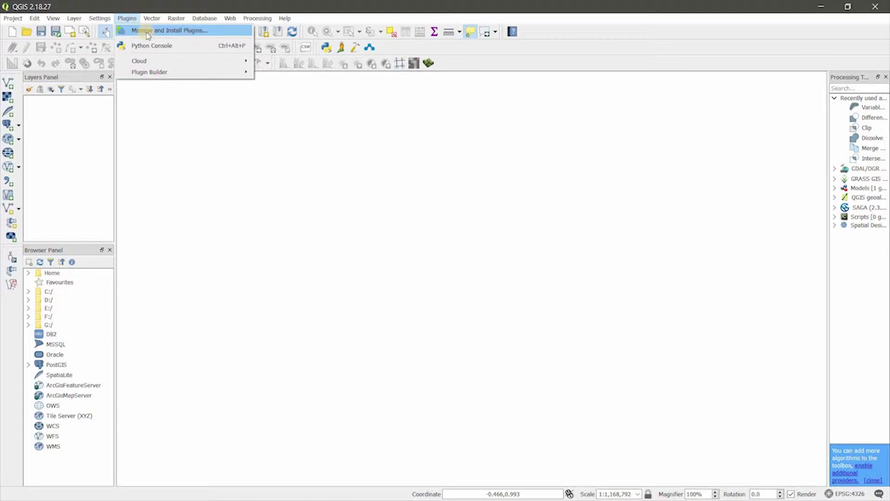
left_click(197, 29)
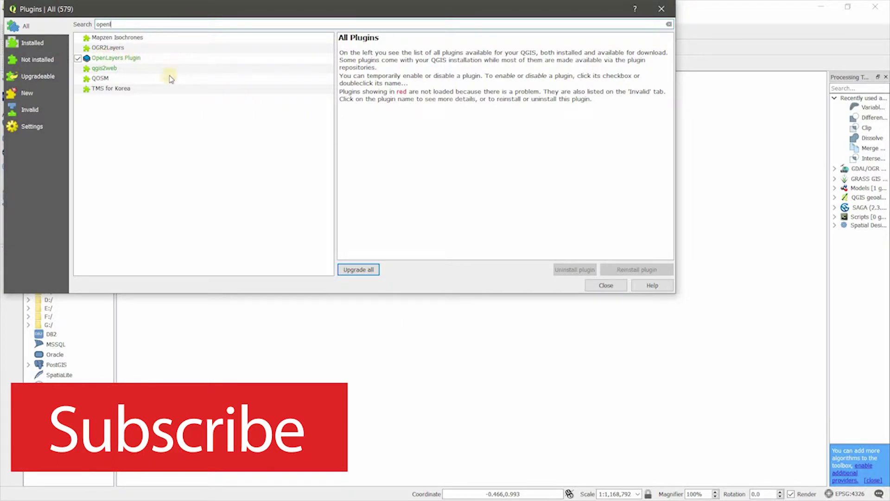
left_click(134, 58)
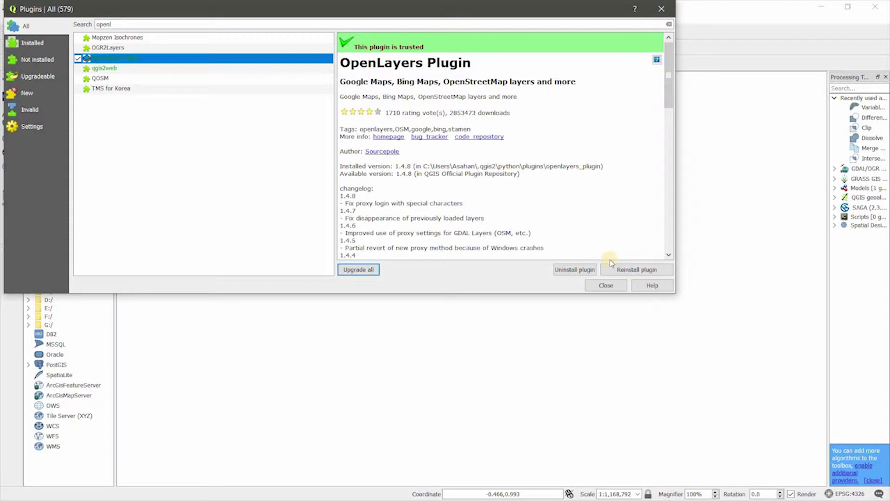
left_click(662, 9)
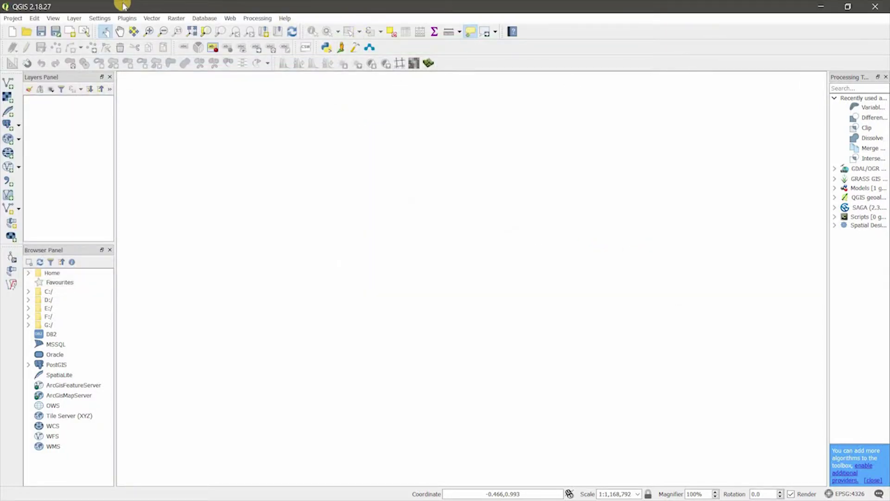
Add the OpenStreetMap basemap from the Web OpenLayers plugin, switching the project to EPSG:3857.
left_click(230, 19)
mouse_move(242, 54)
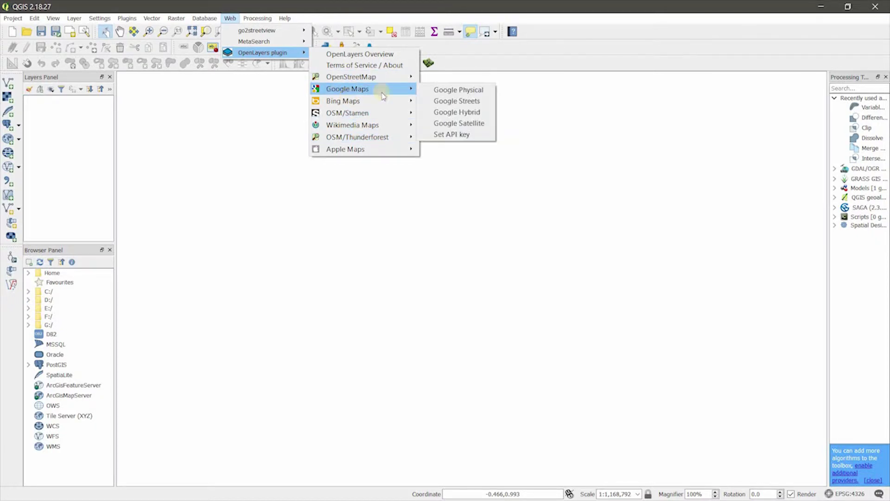
mouse_move(373, 101)
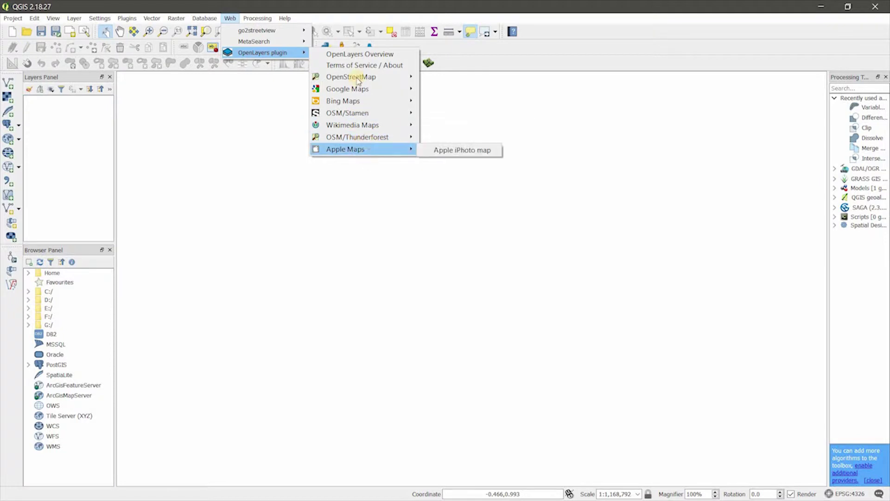
mouse_move(358, 74)
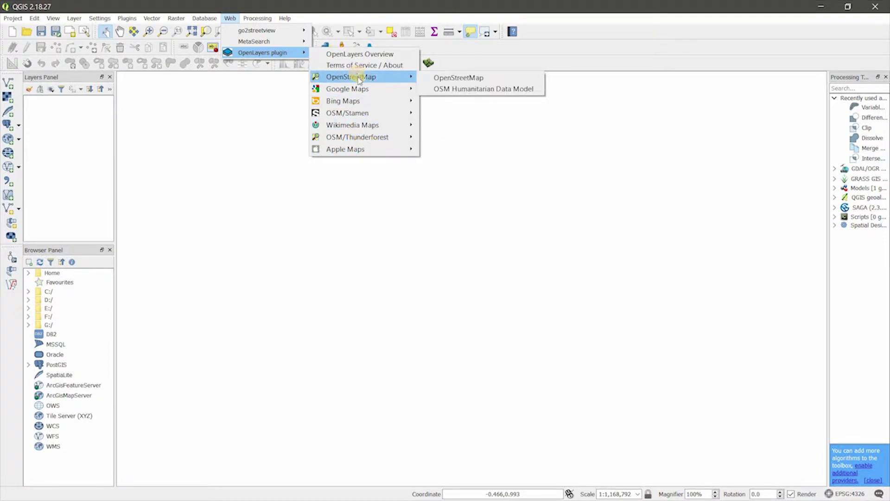
left_click(458, 79)
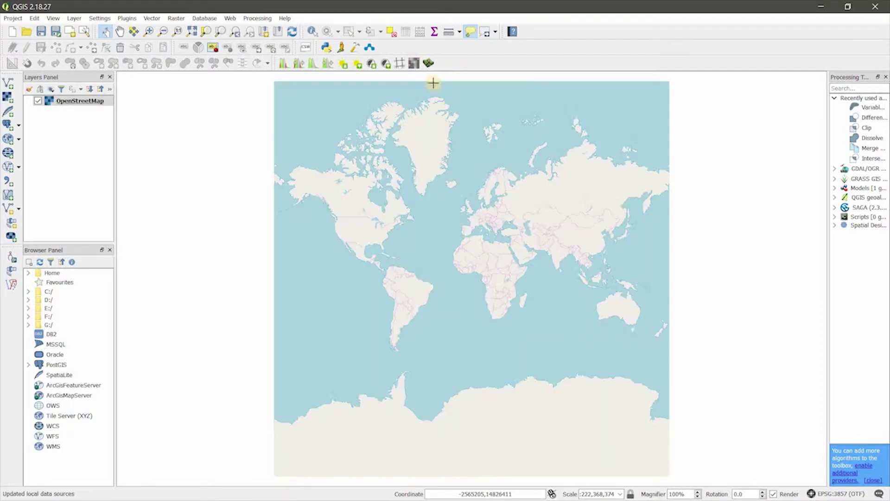
Zoom in from the world view onto Sri Lanka, then onto central Colombo.
left_click(149, 31)
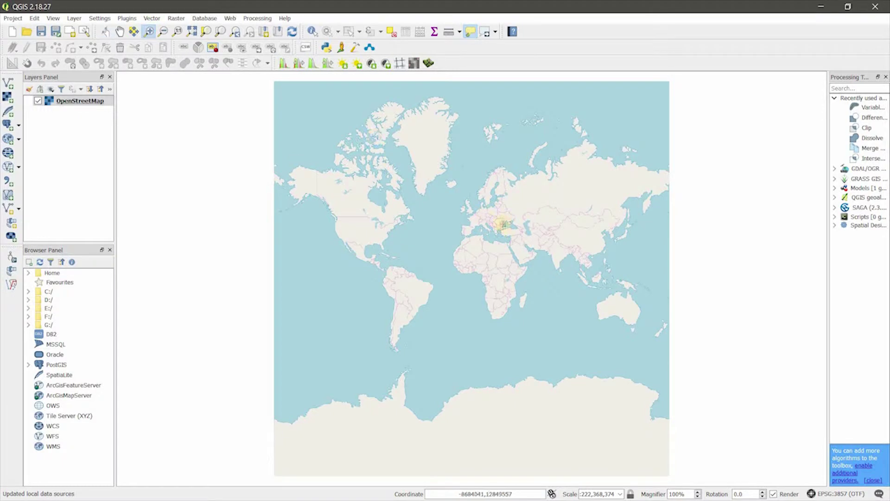
left_click(563, 272)
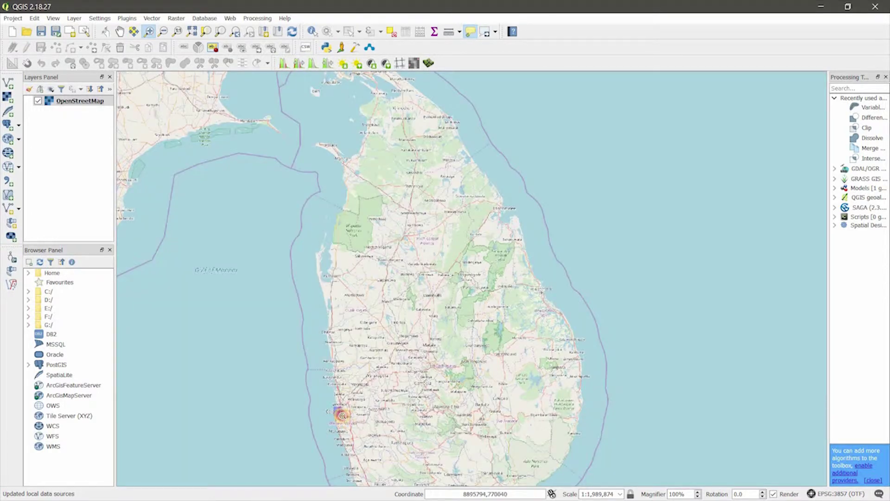
left_click(343, 416)
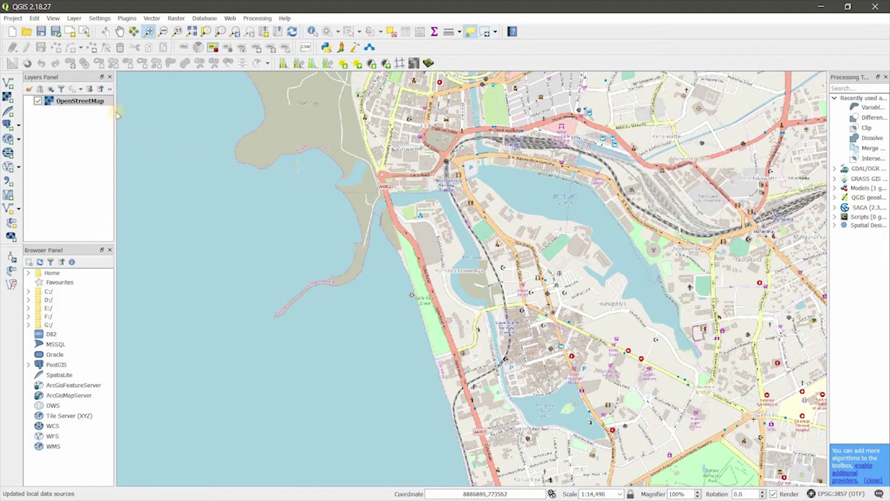
Set up an OpenStreetMap download from the map canvas, saving to osm.osm on the Desktop.
left_click(152, 18)
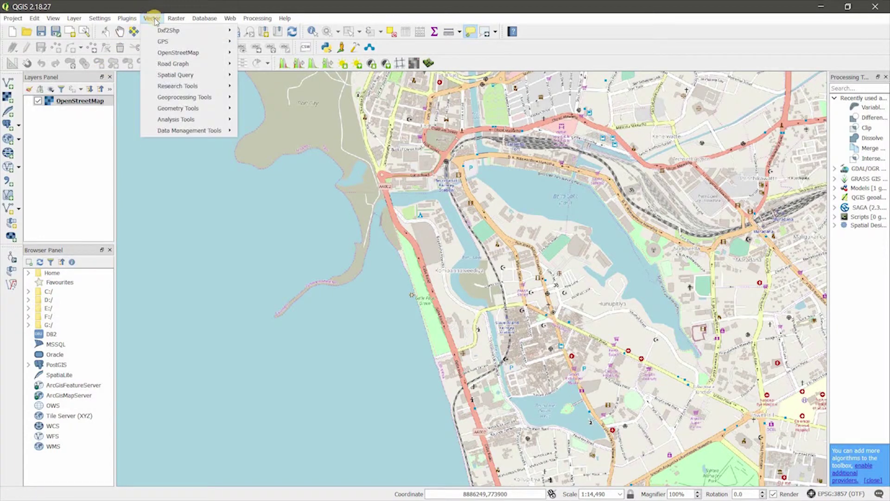
mouse_move(175, 98)
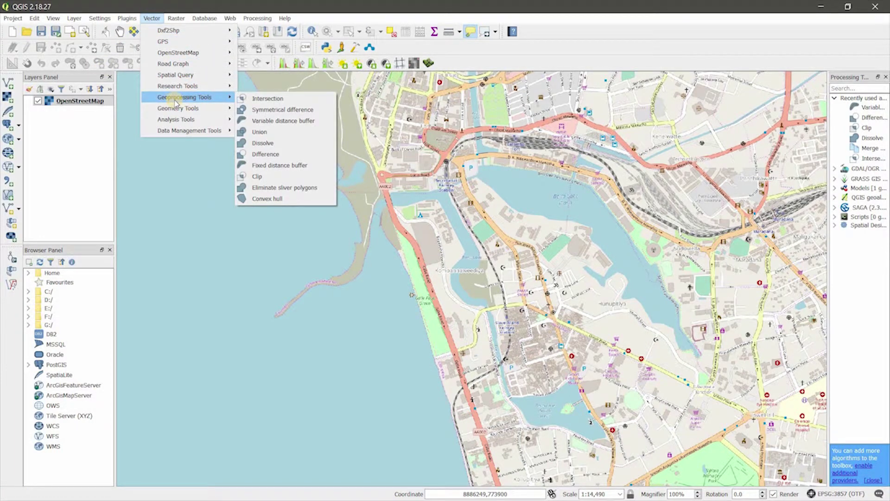
mouse_move(185, 54)
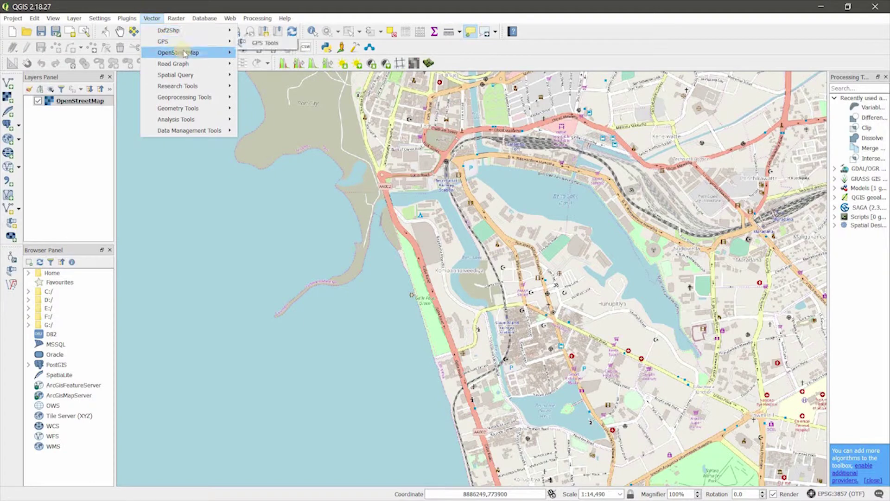
left_click(261, 53)
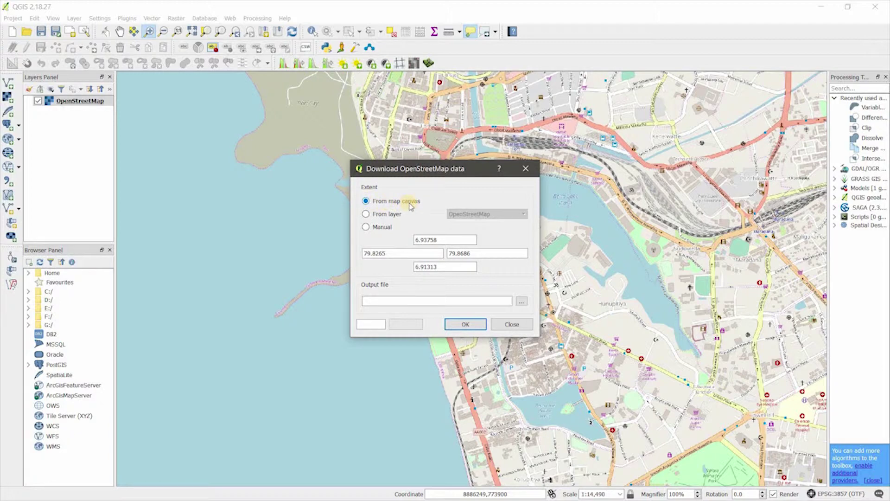
left_click(523, 305)
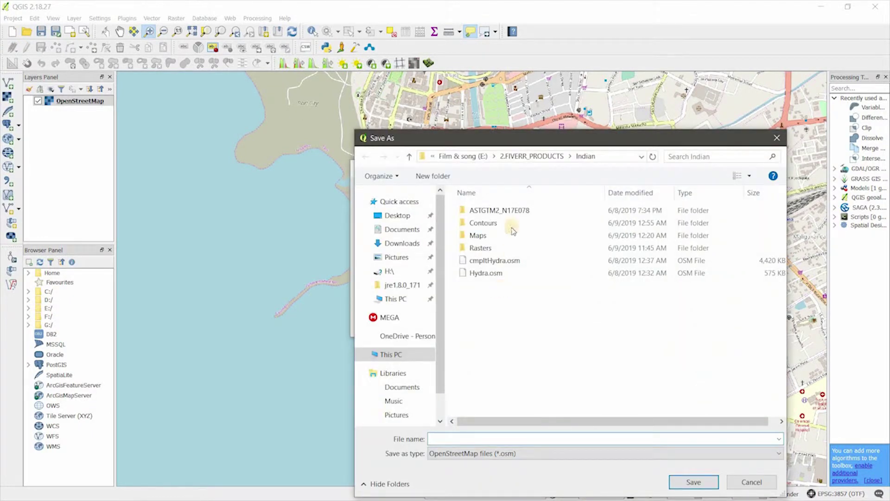
scroll(399, 218, "down", 3)
left_click(395, 213)
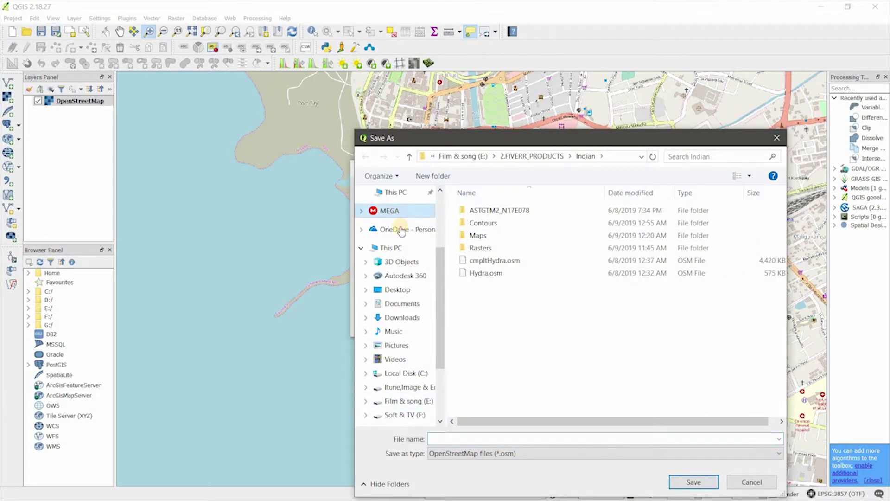
left_click(399, 289)
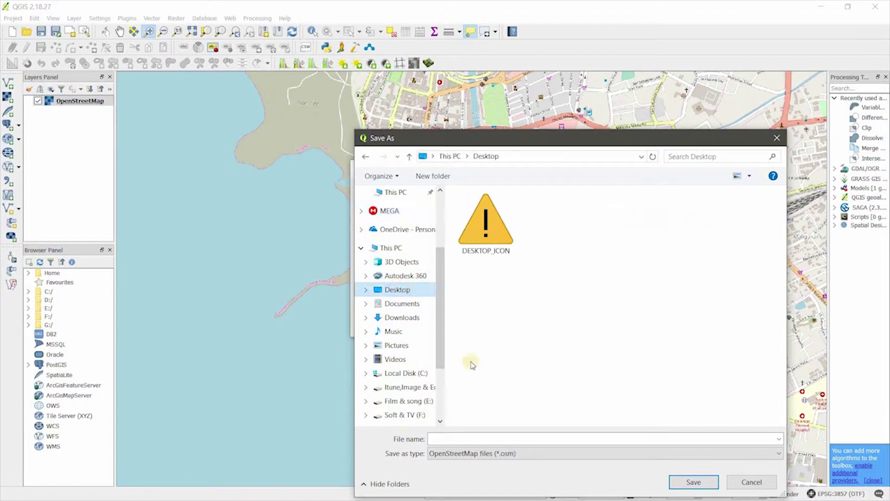
left_click(467, 439)
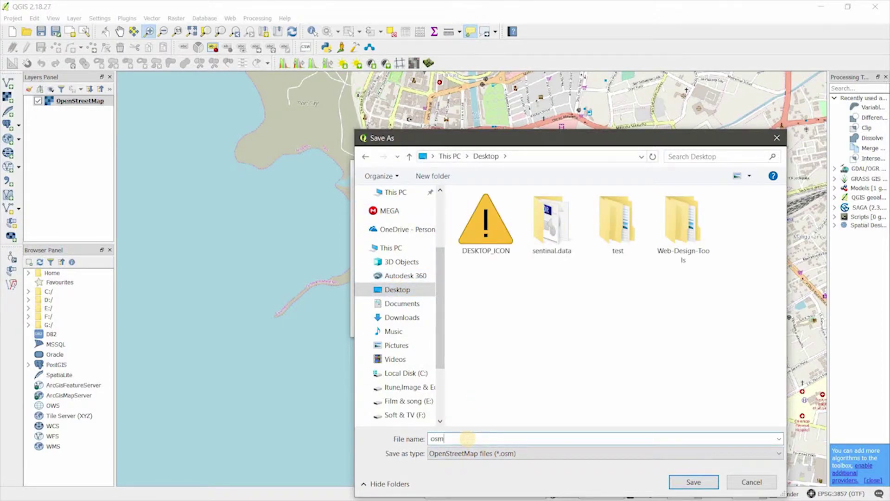
key("Return")
Download the Colombo data, close the download dialog and hide the OpenStreetMap basemap.
left_click(467, 323)
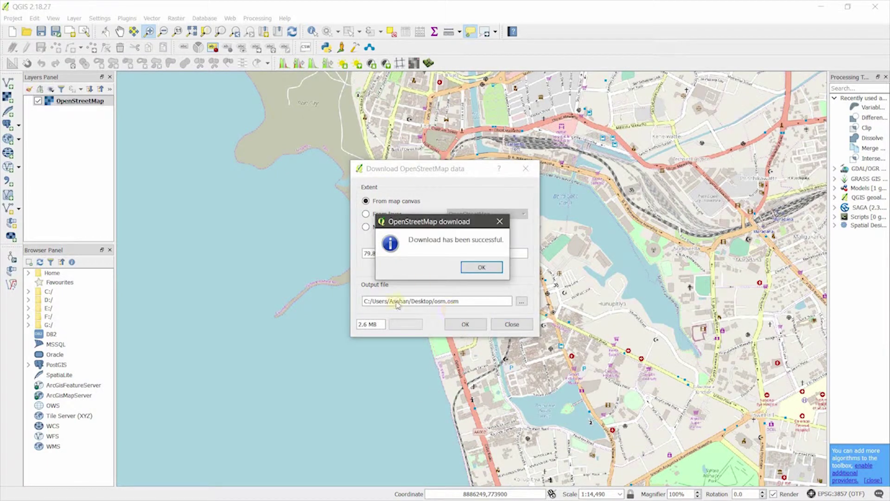
left_click(473, 269)
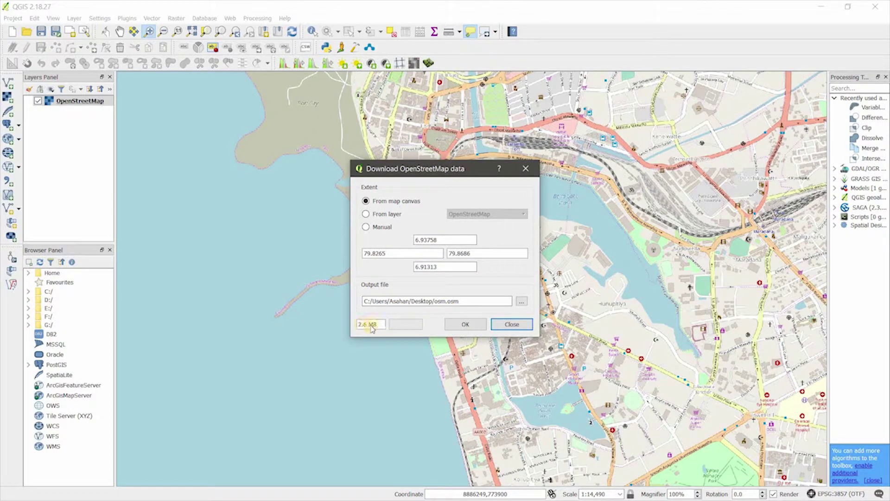
left_click(512, 326)
left_click(39, 101)
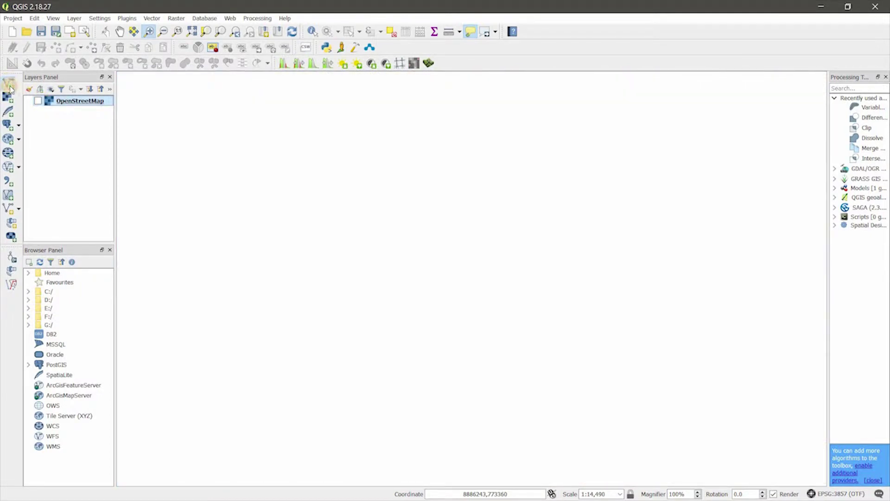
Choose osm.osm from the Desktop as a vector layer source, showing all file types.
left_click(10, 87)
left_click(586, 253)
left_click_drag(497, 148, 415, 58)
left_click(368, 216)
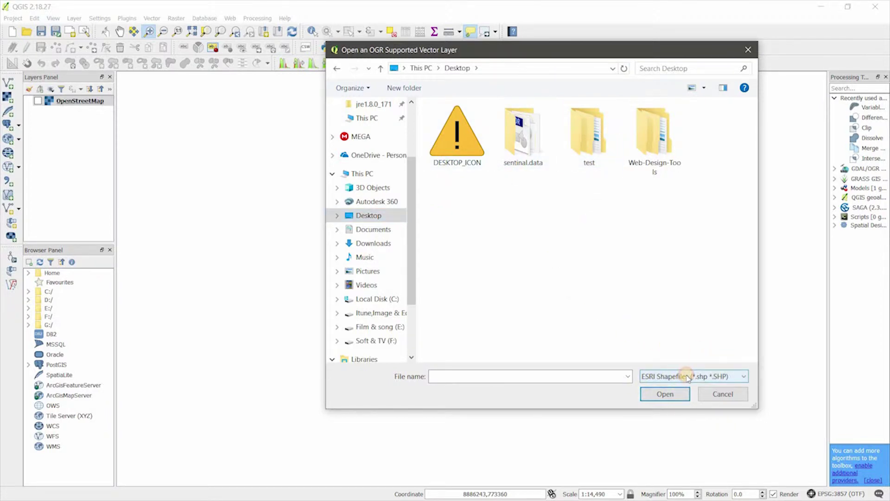
left_click(686, 376)
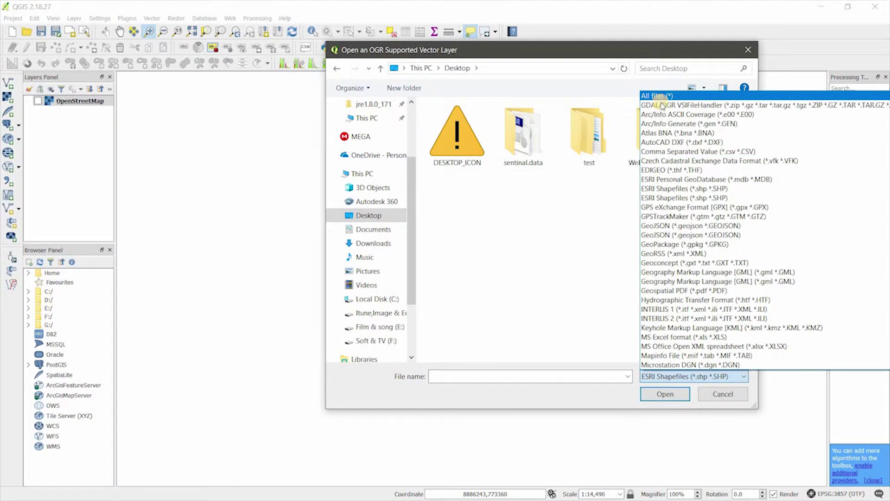
left_click(651, 96)
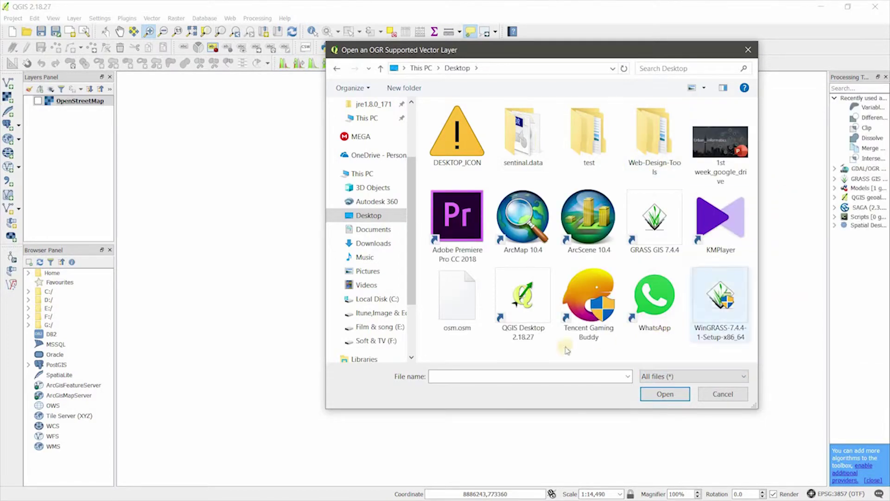
left_click(468, 308)
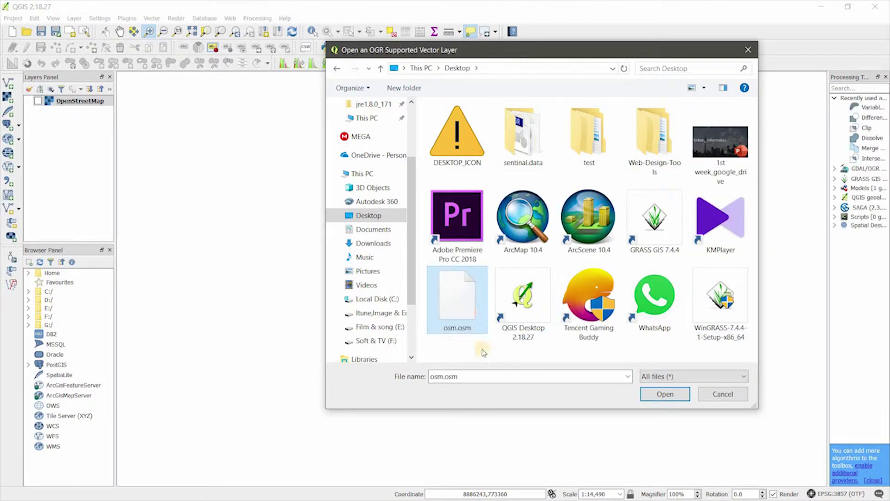
left_click(671, 393)
left_click(512, 274)
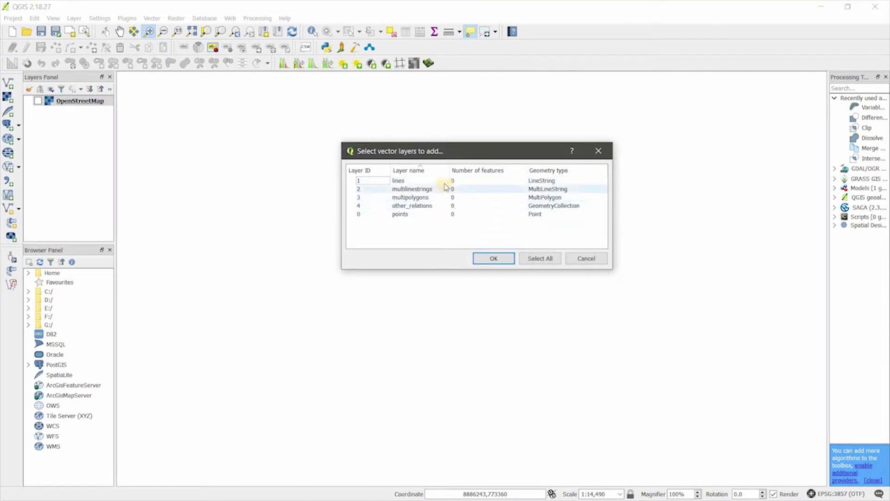
Load all five OSM layers (lines to points) and dismiss the geometry warning.
left_click(499, 183)
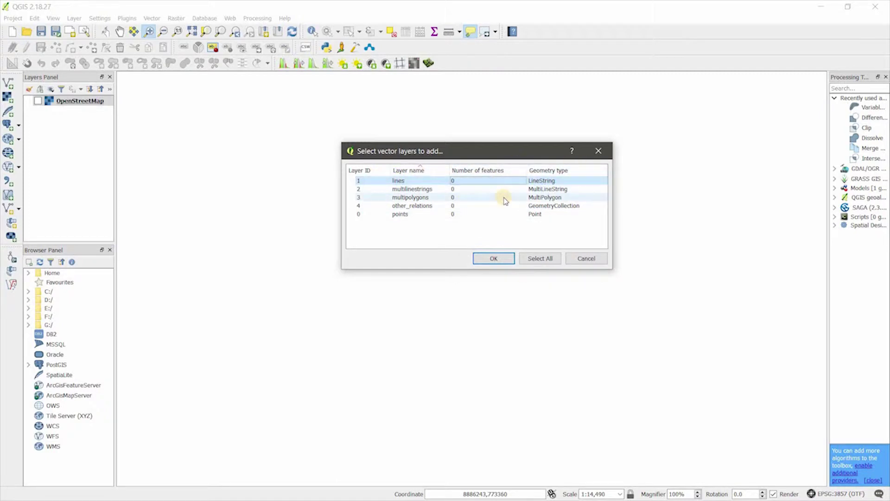
left_click(504, 198)
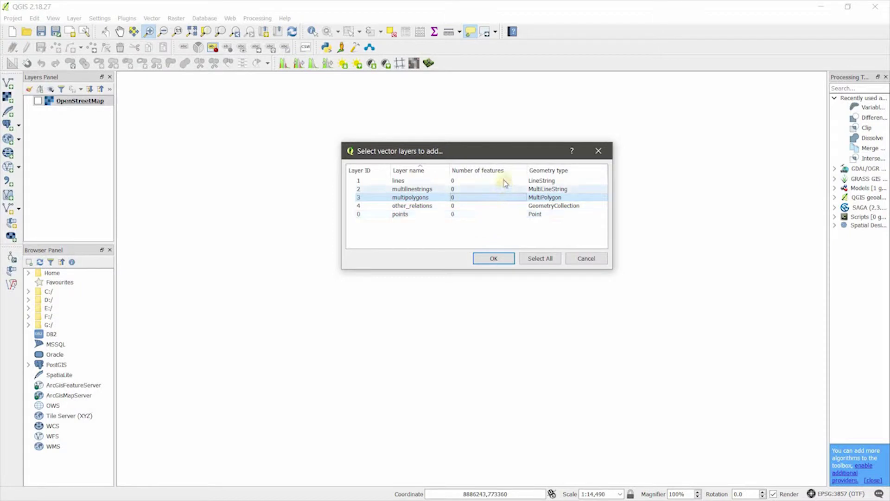
left_click(503, 181, "ctrl")
left_click(503, 188, "ctrl")
left_click(515, 206, "ctrl")
left_click(513, 214, "ctrl")
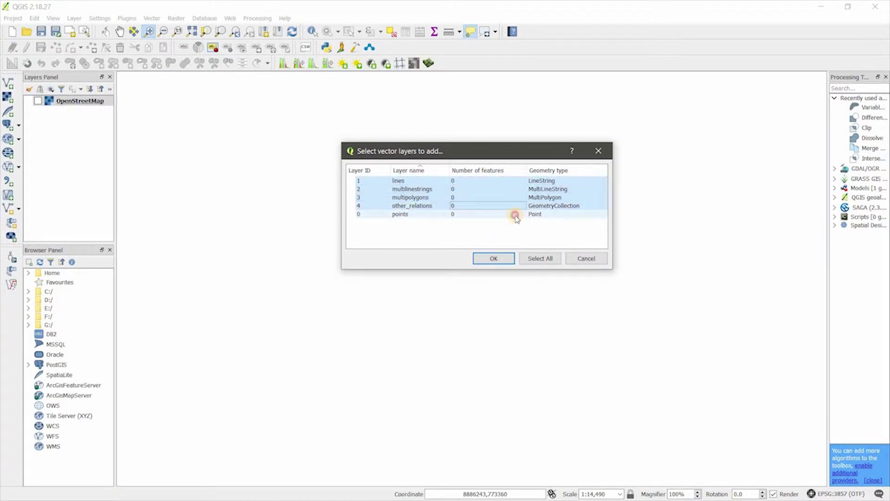
left_click(493, 258)
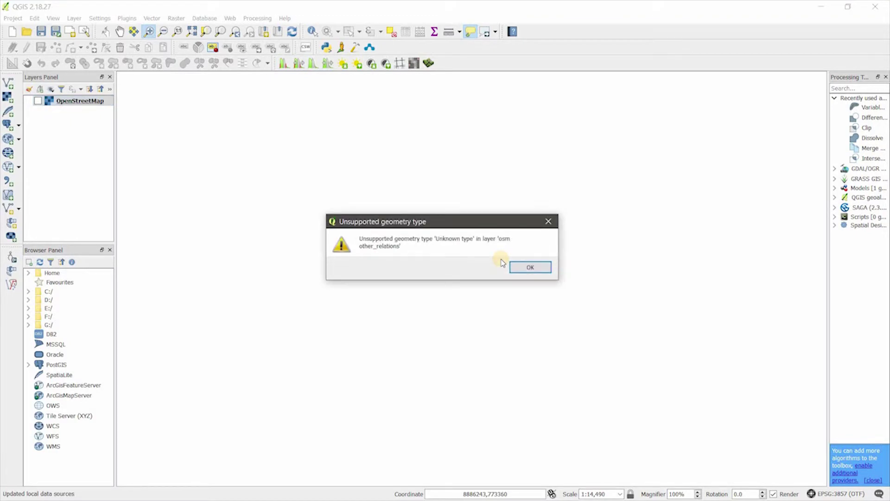
key("Return")
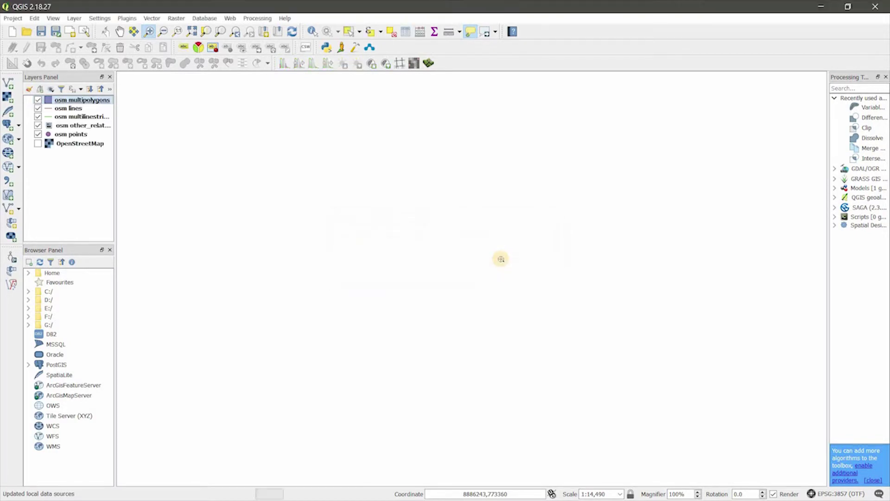
Pan the map so the OSM polygons, roads and points fill the view.
left_click_drag(580, 242, 513, 240)
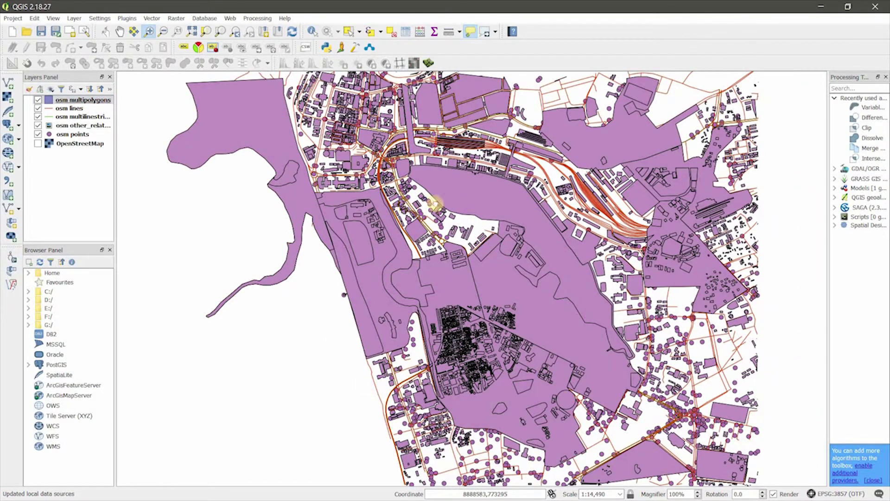
left_click_drag(405, 206, 466, 203)
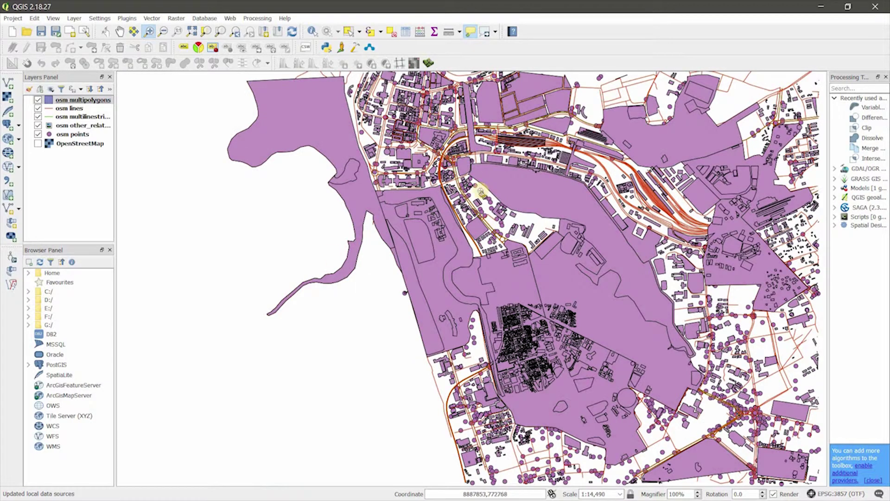
left_click(120, 31)
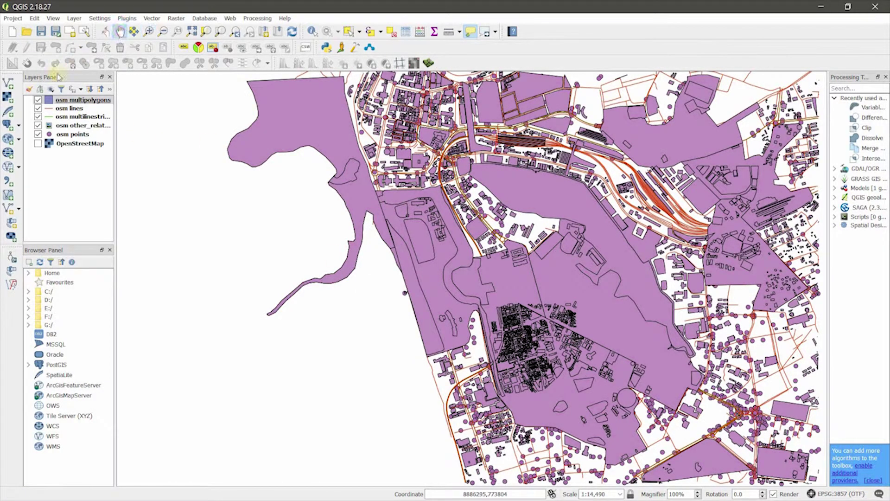
right_click(62, 100)
Open the osm multipolygons attribute table, widen it and browse its 99 features.
left_click(110, 199)
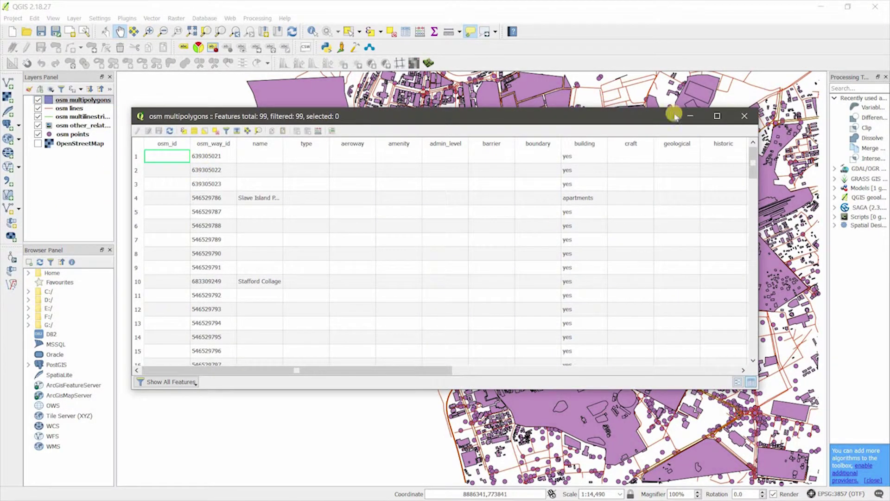
left_click_drag(759, 274, 859, 274)
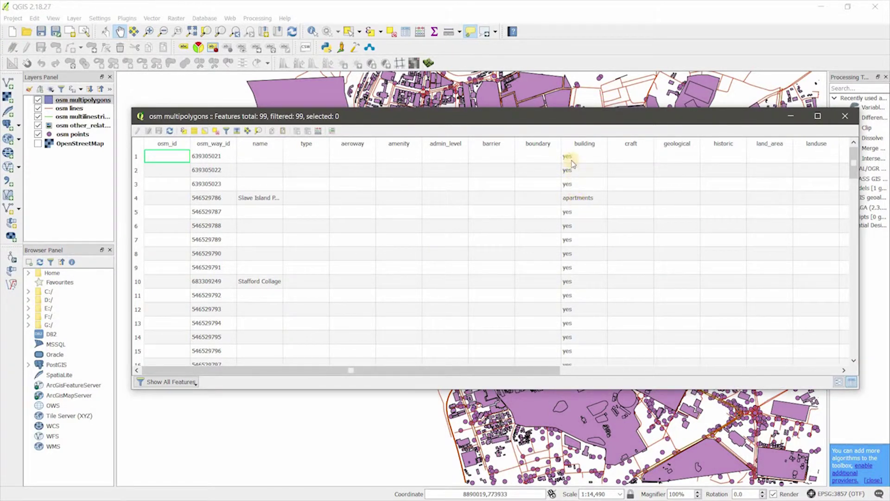
scroll(577, 348, "down", 4)
scroll(578, 348, "down", 1)
scroll(804, 209, "up", 3)
scroll(857, 195, "up", 2)
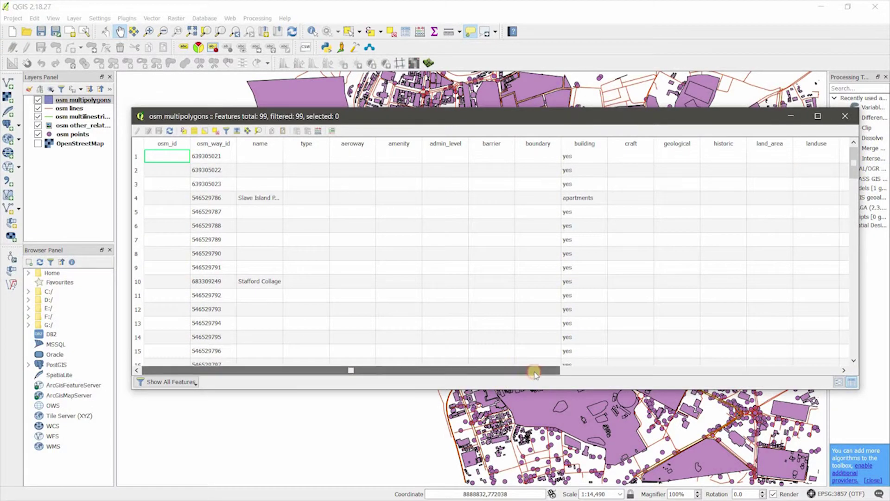
left_click_drag(535, 375, 566, 364)
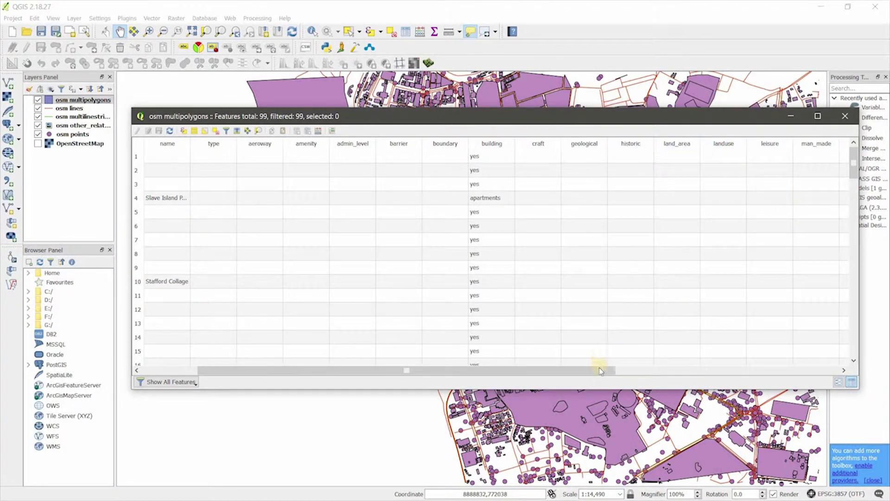
scroll(695, 352, "right", 3)
left_click_drag(856, 186, 856, 352)
Close the multipolygons table, then review and close the osm lines attribute table.
left_click(845, 116)
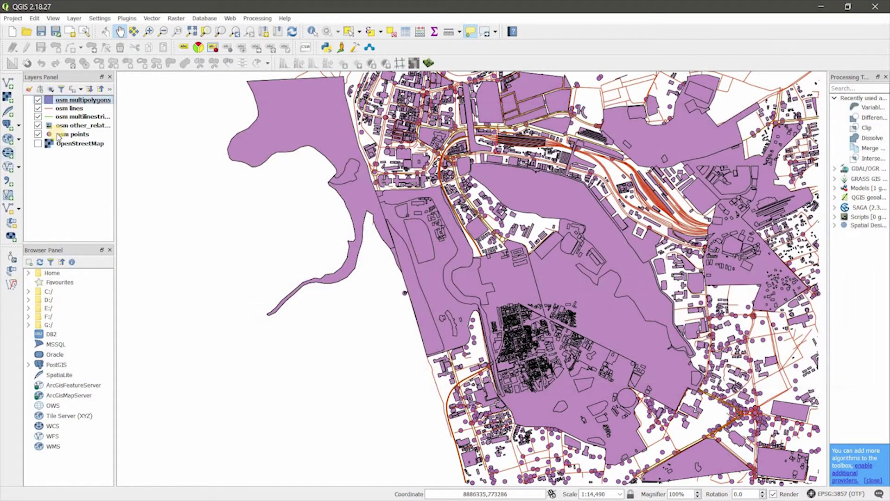
right_click(65, 109)
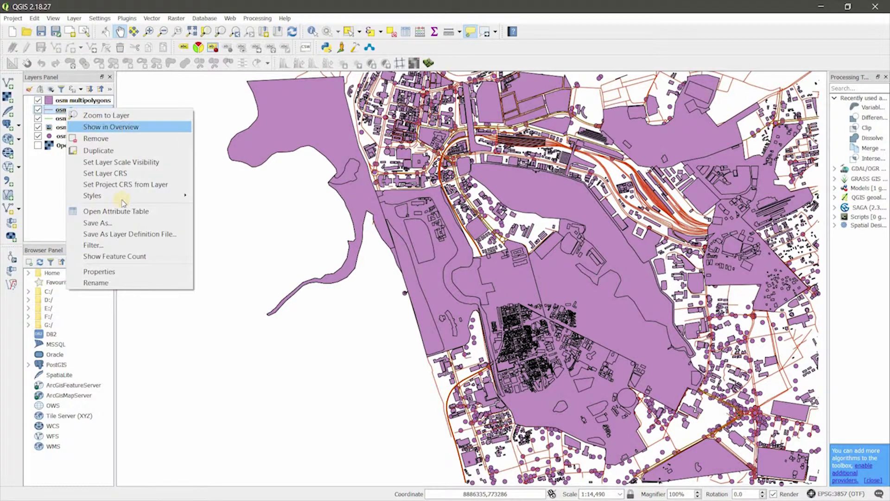
left_click(181, 211)
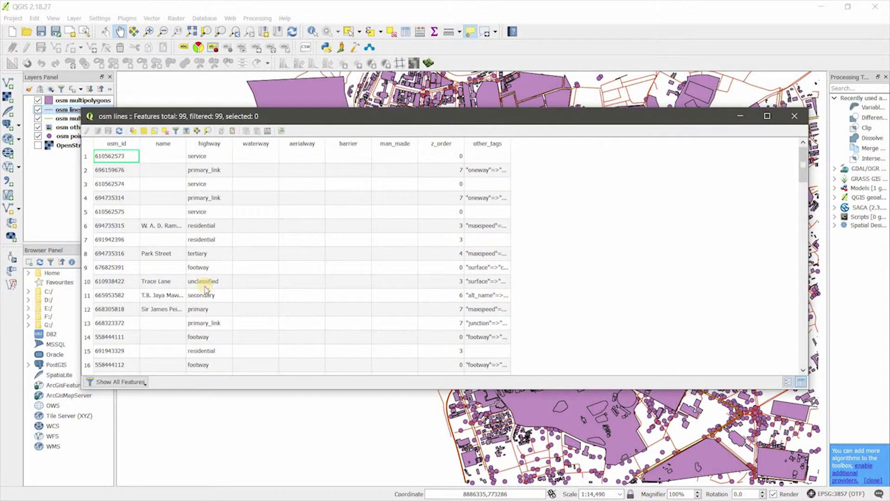
left_click(794, 116)
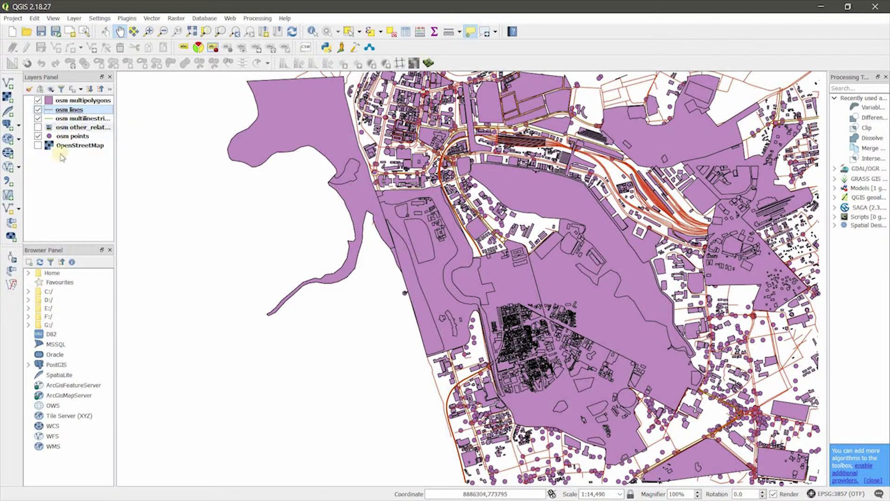
Select all osm lines features, then close and reopen the osm lines attribute table.
key("ctrl+a")
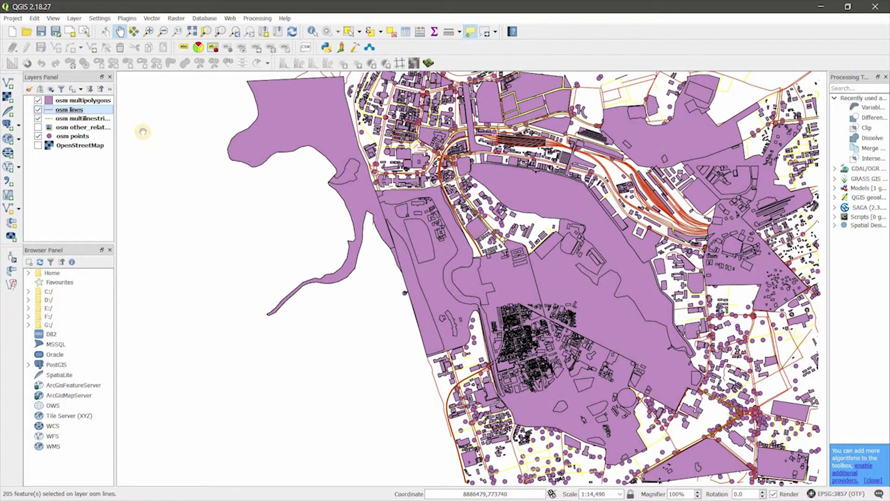
right_click(86, 111)
left_click(130, 211)
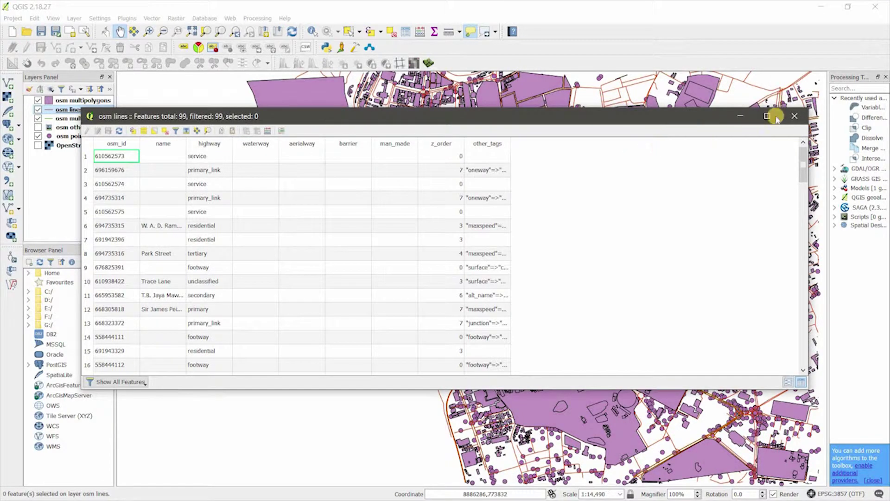
left_click(794, 115)
right_click(57, 113)
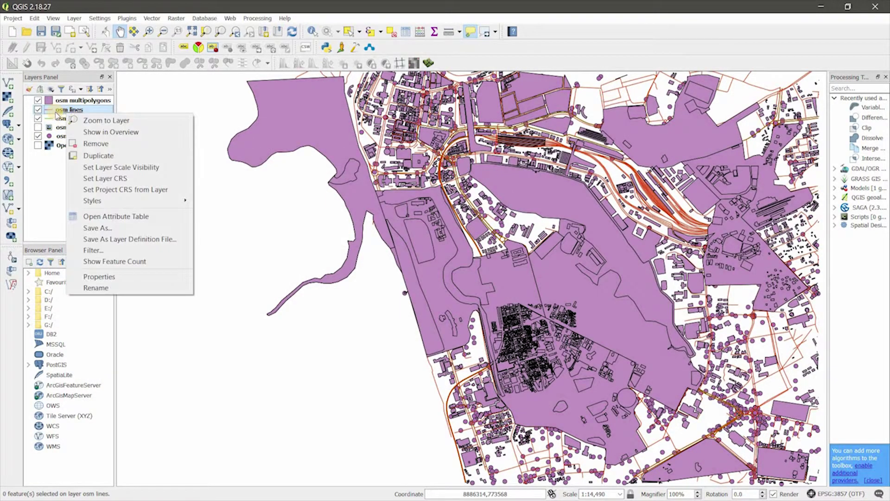
left_click(107, 216)
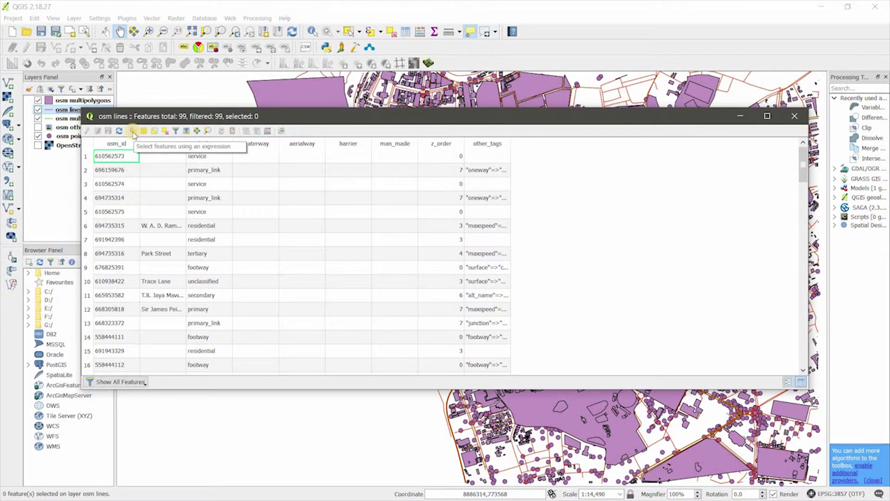
Select osm lines features with the expression "highway" = 'residential'.
left_click(133, 132)
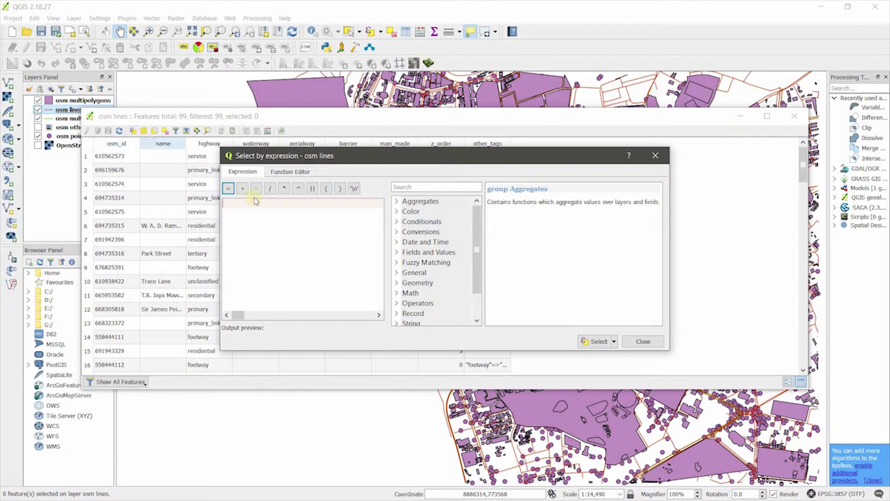
left_click(396, 252)
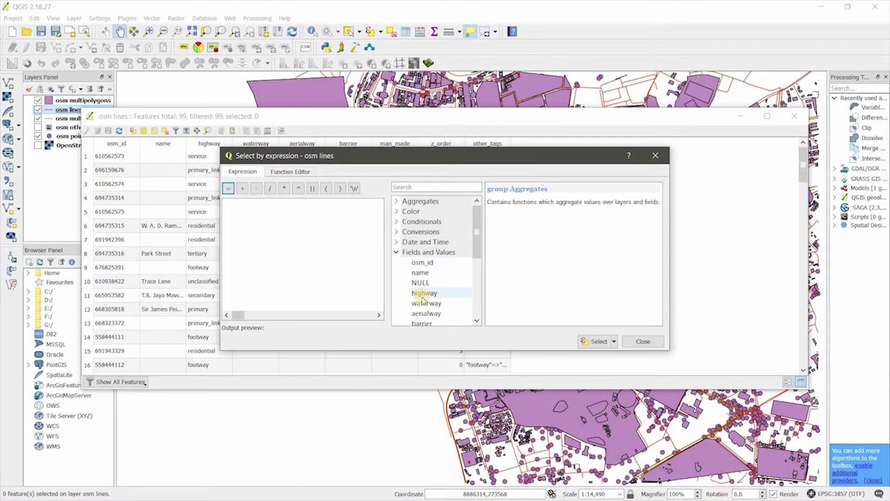
double_click(423, 297)
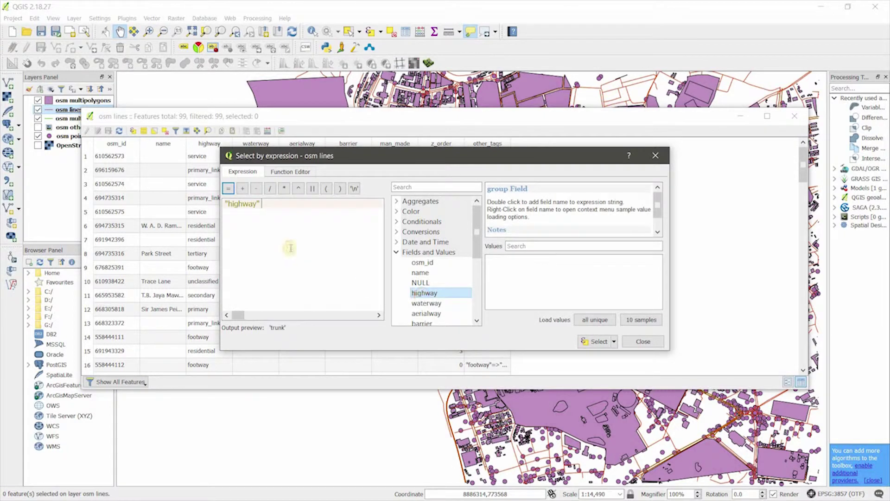
left_click(229, 189)
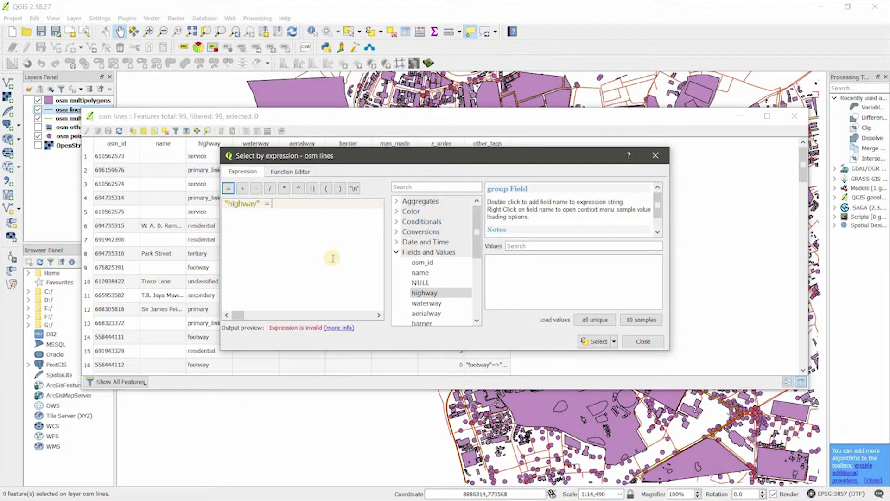
scroll(439, 319, "down", 1)
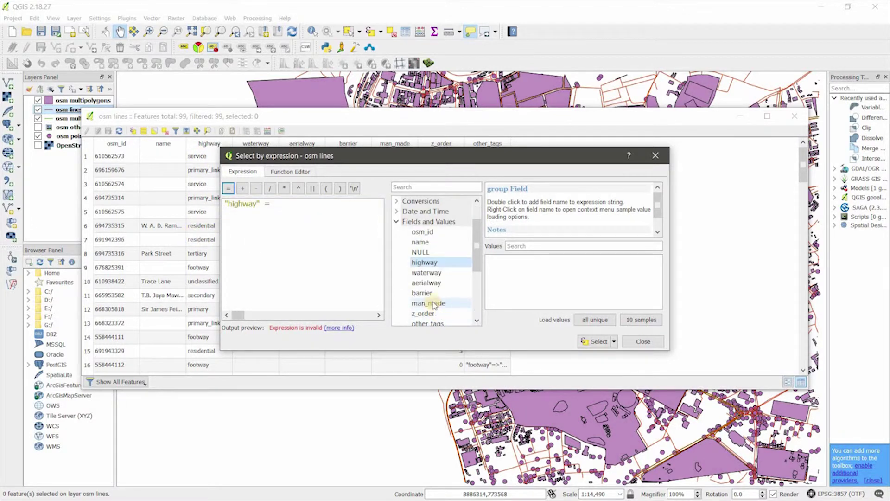
scroll(438, 315, "down", 1)
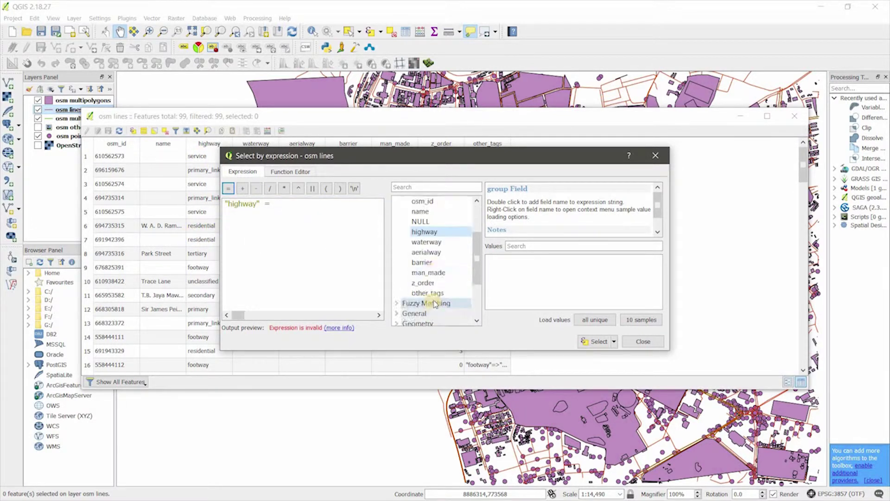
left_click(598, 323)
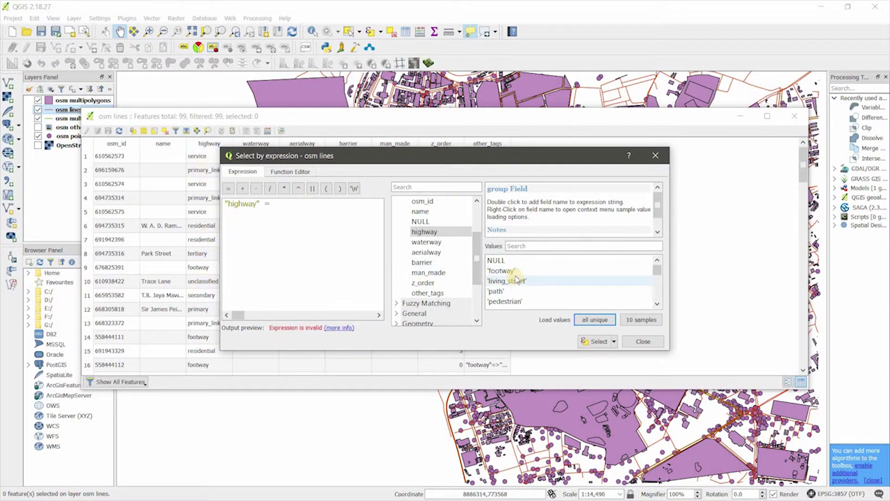
scroll(516, 292, "down", 1)
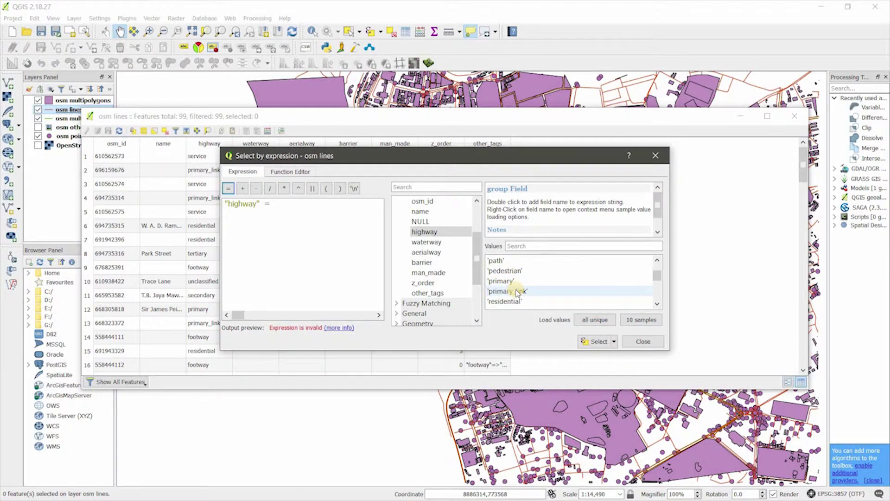
left_click(512, 301)
double_click(513, 302)
left_click(599, 342)
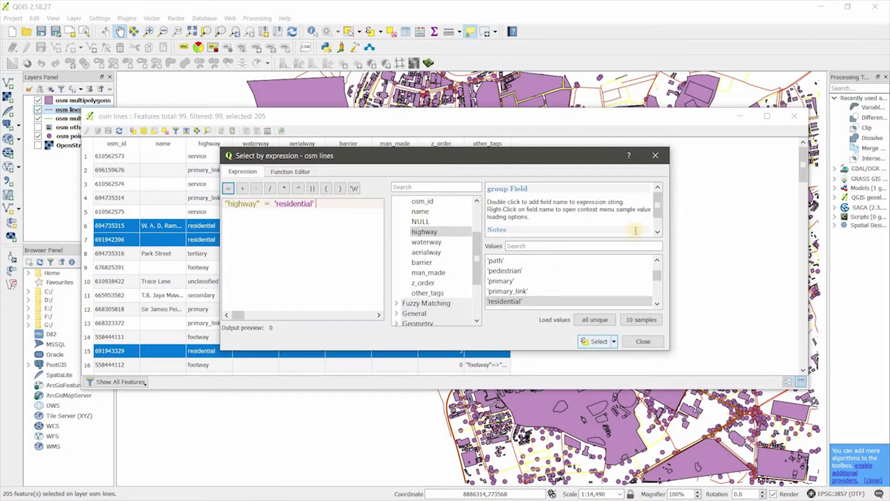
left_click(643, 341)
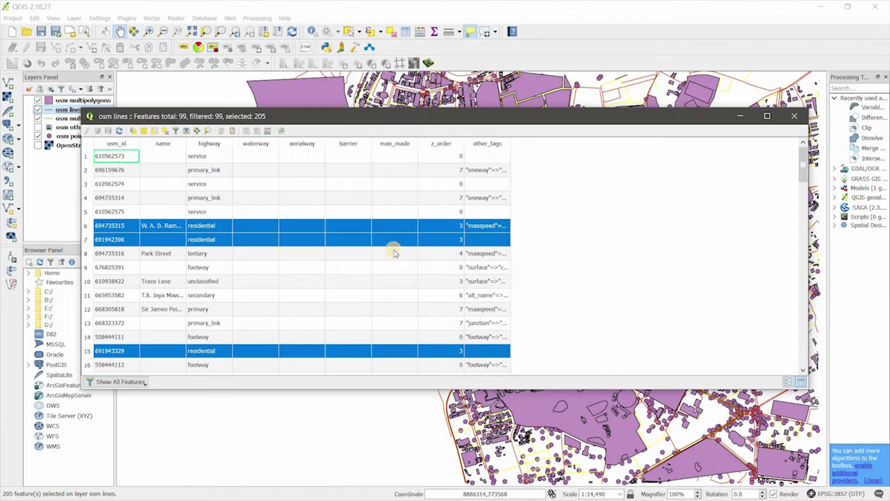
Minimize the attribute table and open Save vector layer as for osm lines.
scroll(218, 227, "down", 3)
scroll(208, 239, "up", 1)
scroll(209, 239, "down", 1)
left_click(740, 116)
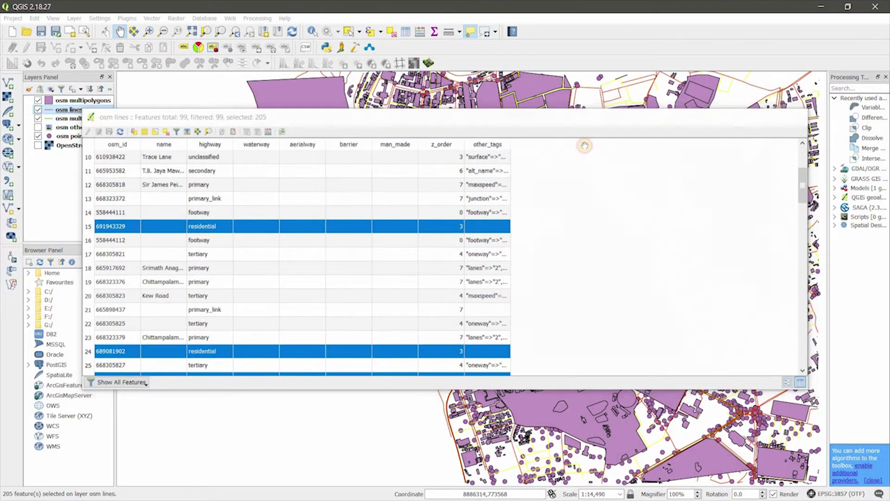
right_click(76, 111)
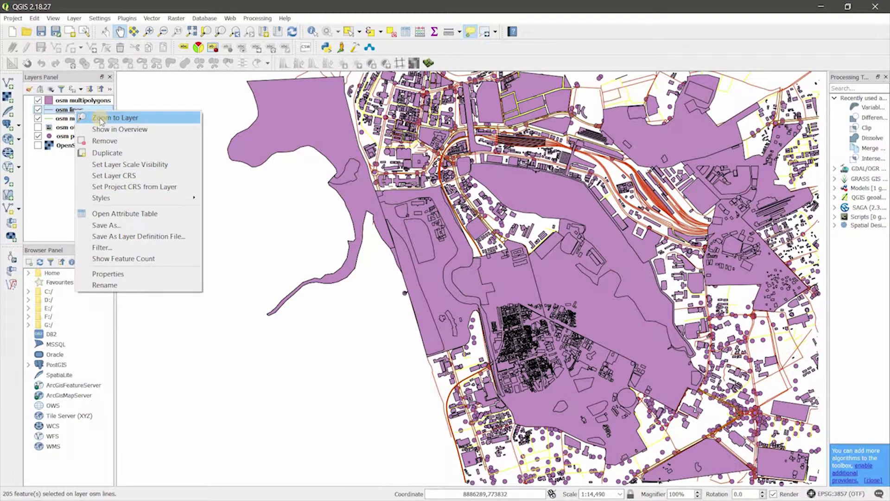
left_click(135, 225)
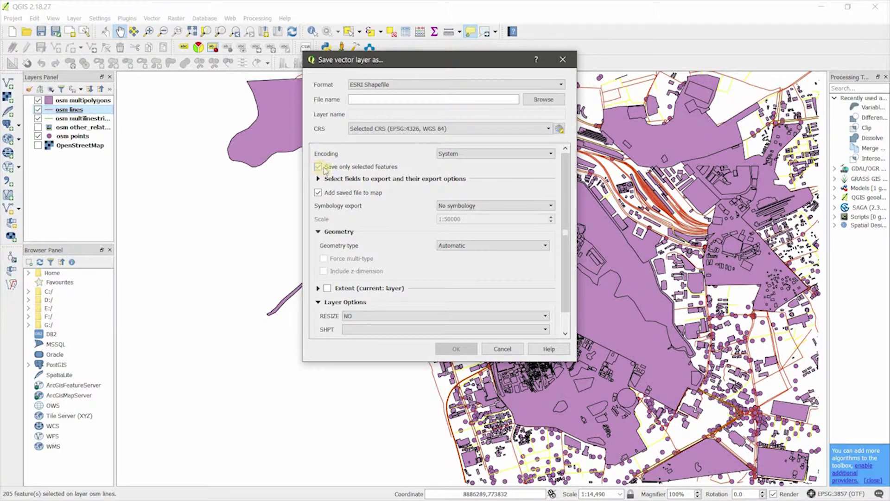
Export only the selected residential roads to resi_roads.shp on the Desktop.
left_click(542, 99)
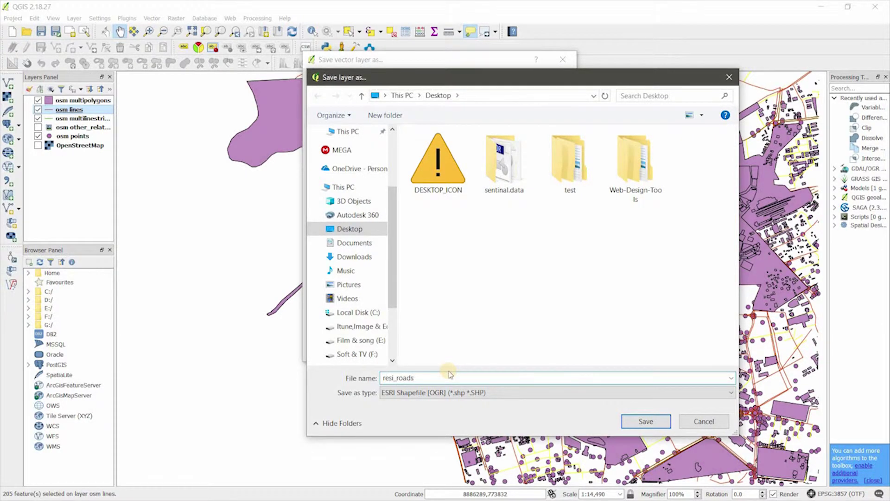
key("Return")
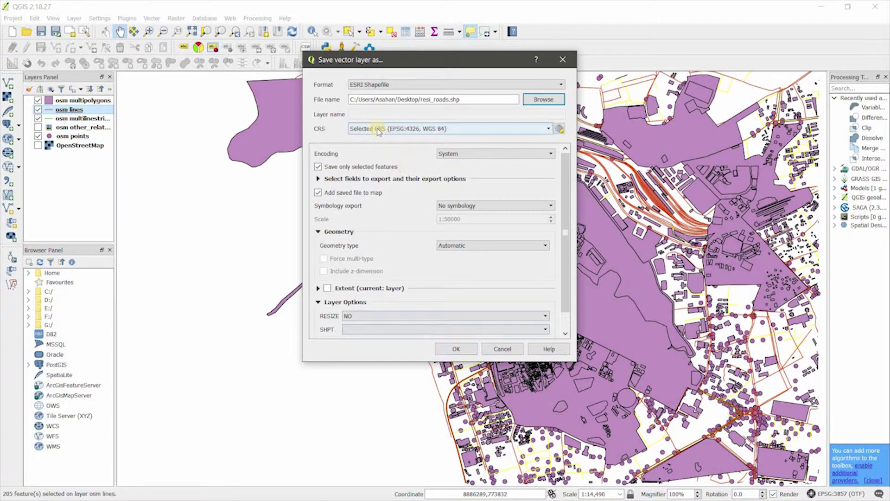
left_click(456, 350)
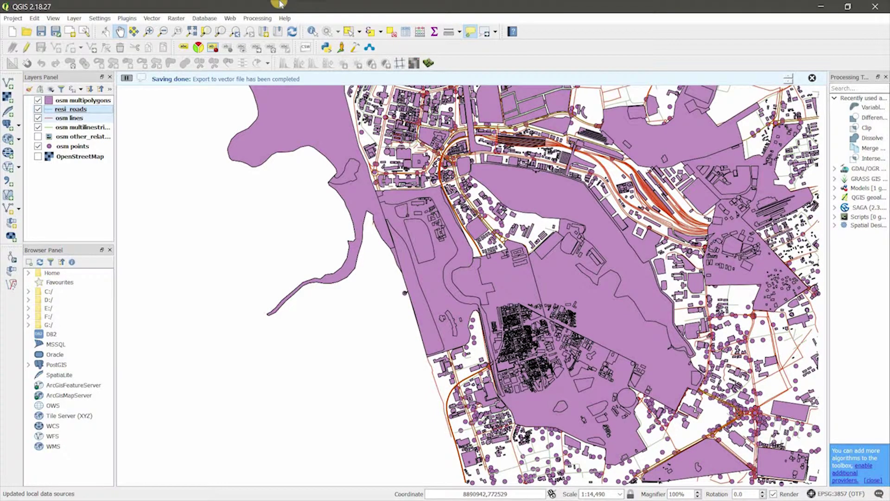
Hide the osm lines, multilinestrings, points and multipolygons layers, leaving only resi_roads visible.
left_click(38, 118)
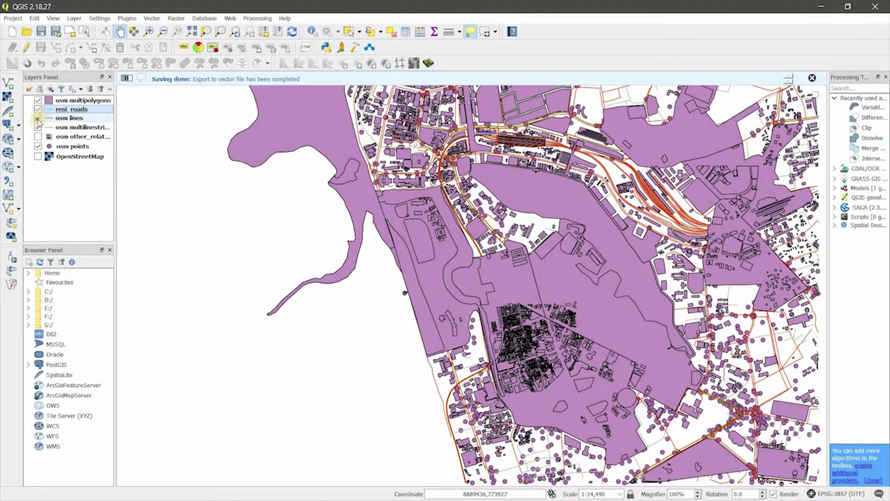
left_click(38, 127)
left_click(38, 146)
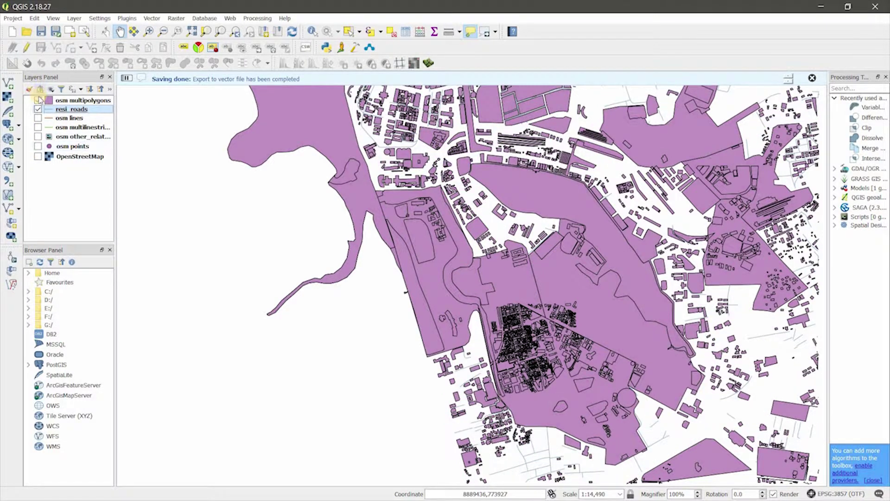
left_click(38, 100)
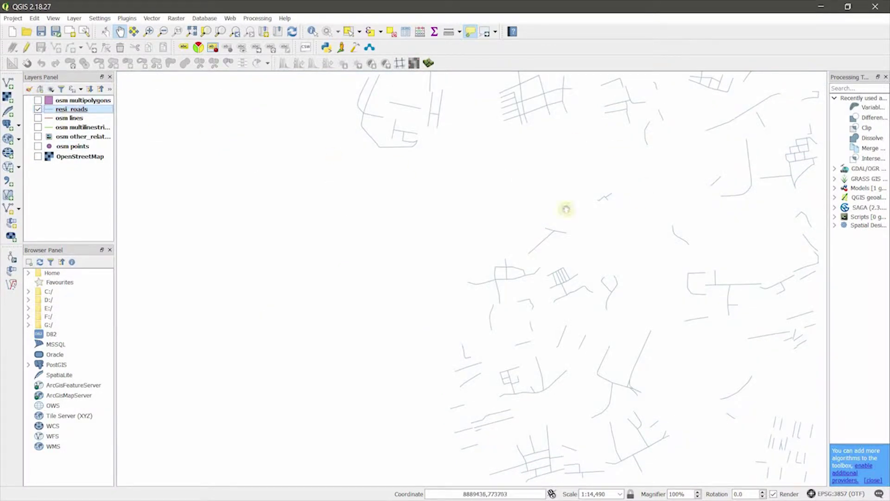
scroll(558, 234, "down", 1)
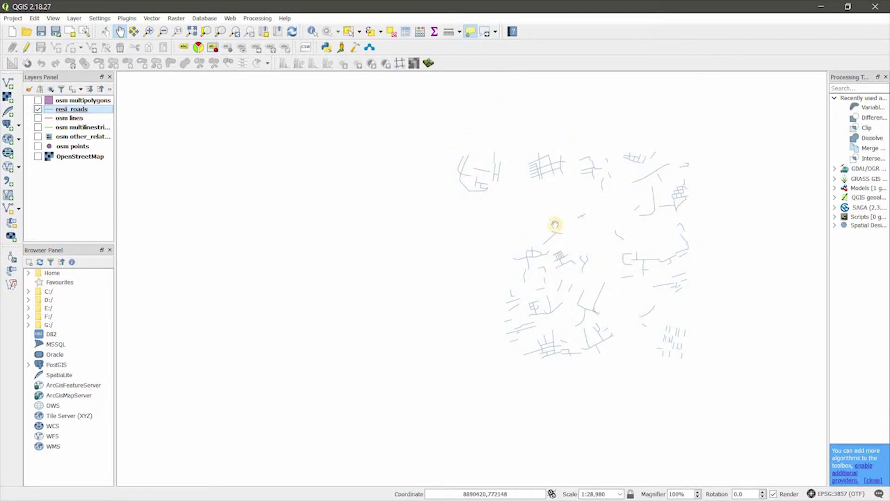
scroll(557, 207, "up", 1)
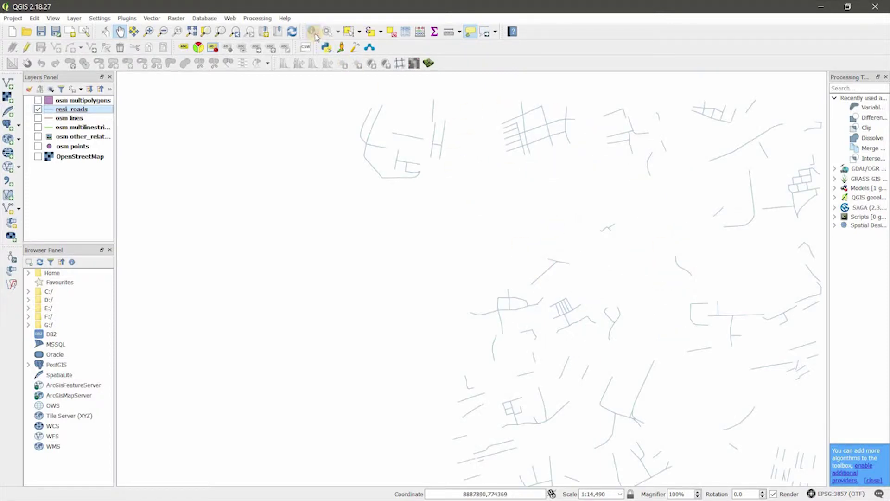
Identify several roads, including Duke Street, confirming each has highway set to residential.
left_click(453, 149)
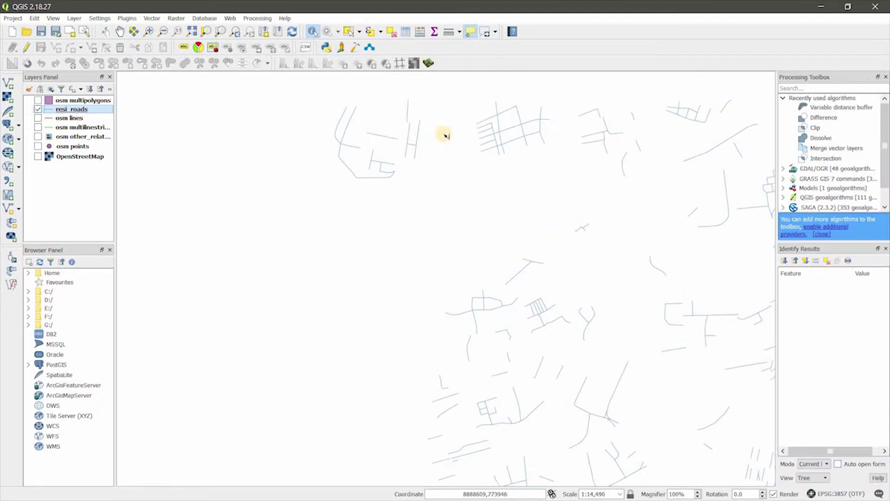
left_click(420, 133)
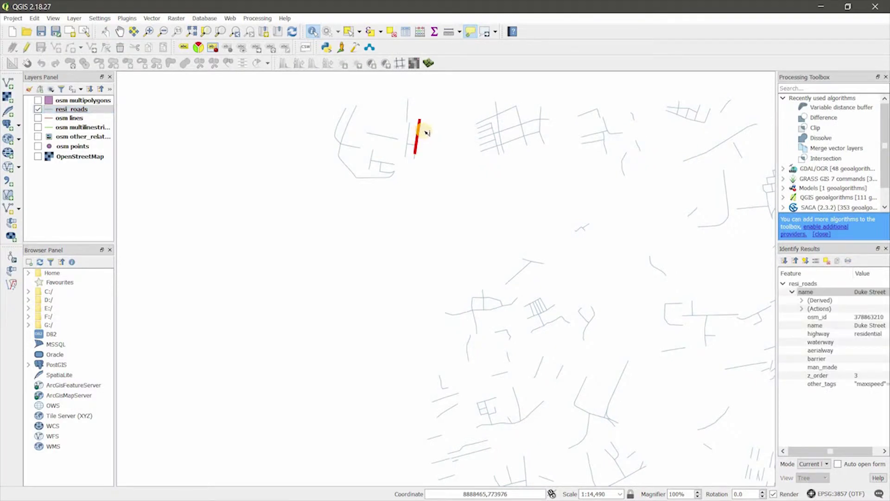
left_click(541, 124)
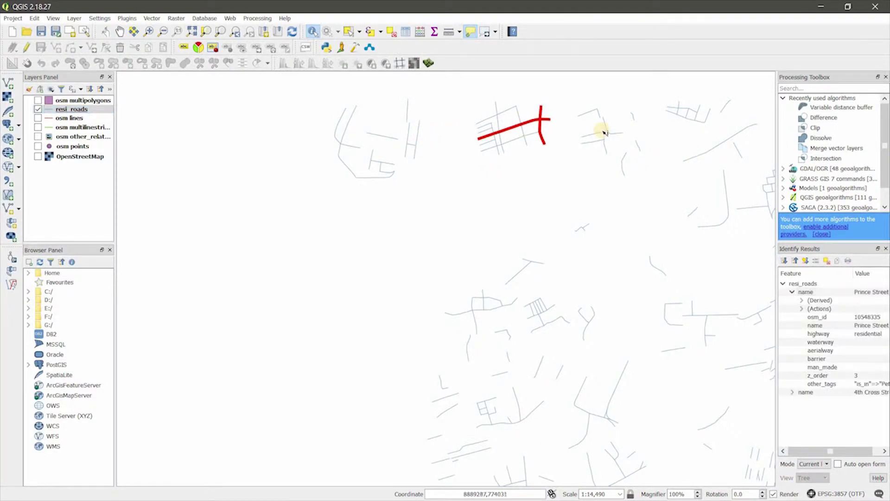
left_click(608, 132)
left_click(728, 143)
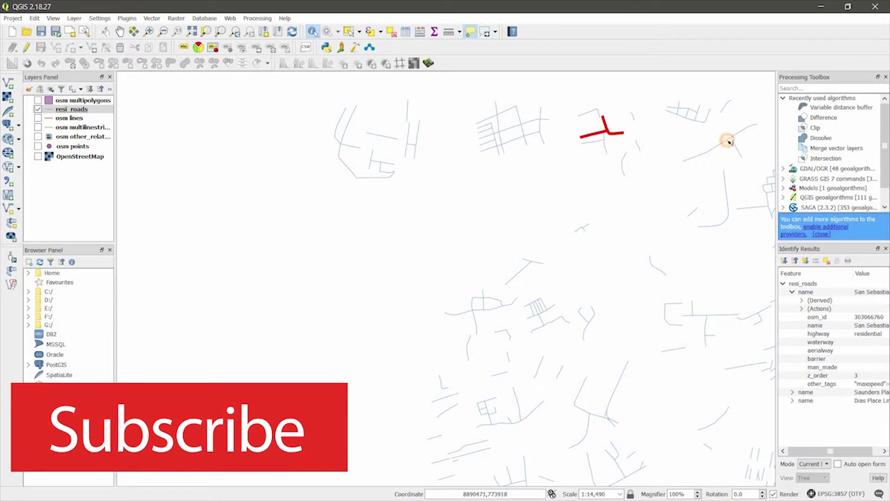
left_click_drag(612, 243, 479, 155)
left_click(467, 231)
left_click(366, 217)
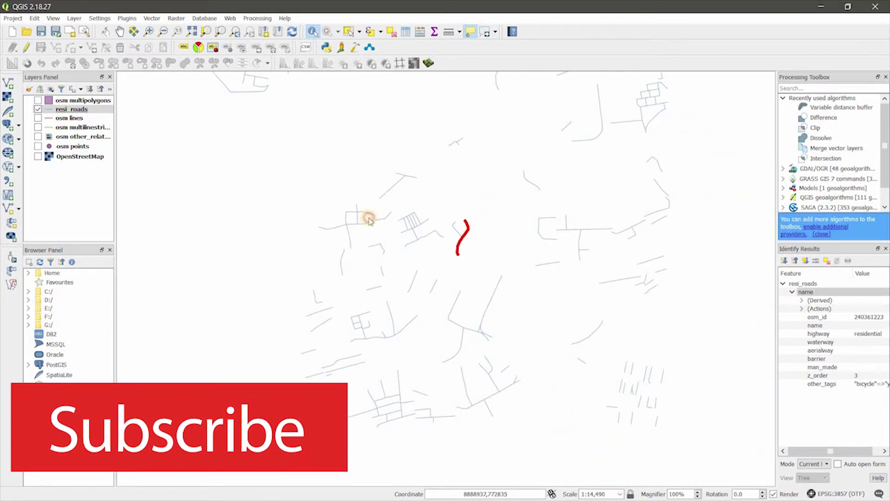
left_click(610, 230)
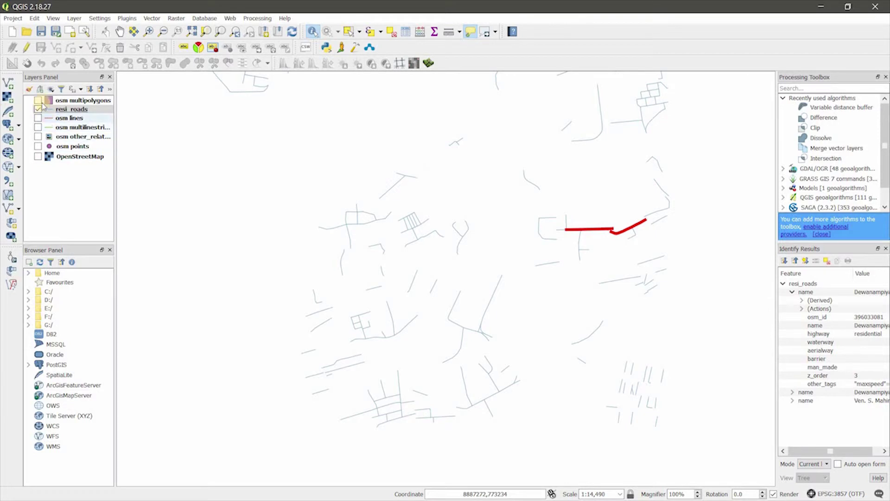
Bring up the Save vector layer as dialog for the osm lines layer.
right_click(64, 119)
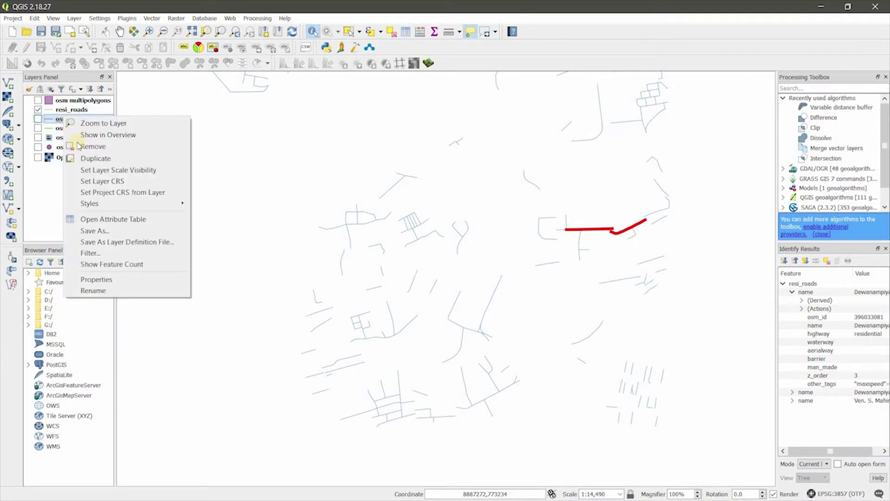
left_click(105, 231)
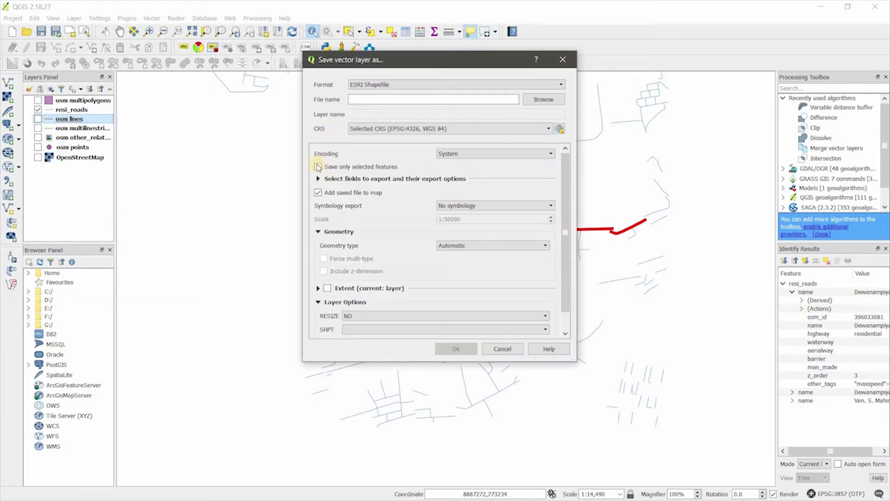